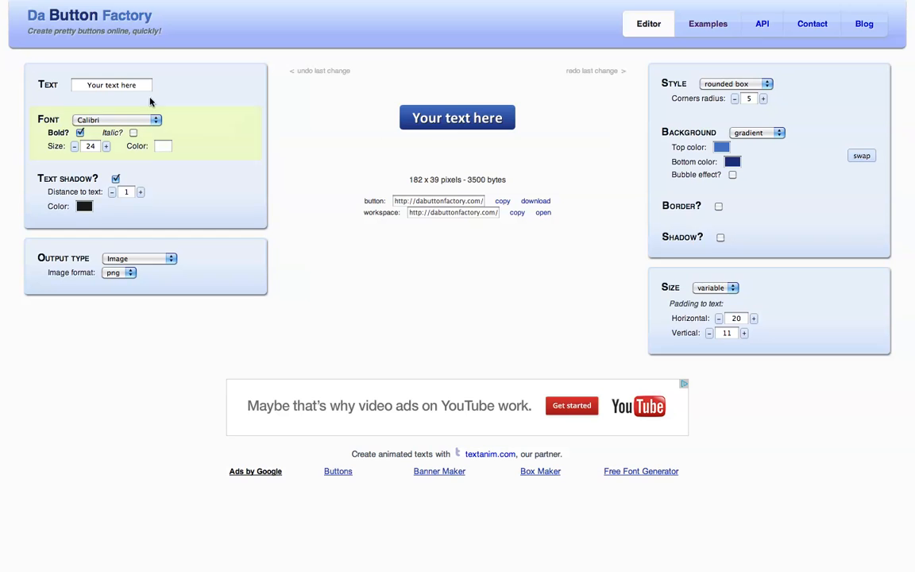
Step: Replace the button's placeholder text with "ACCESS NOW!"
{"action": "left_click", "coordinate": [127, 85]}
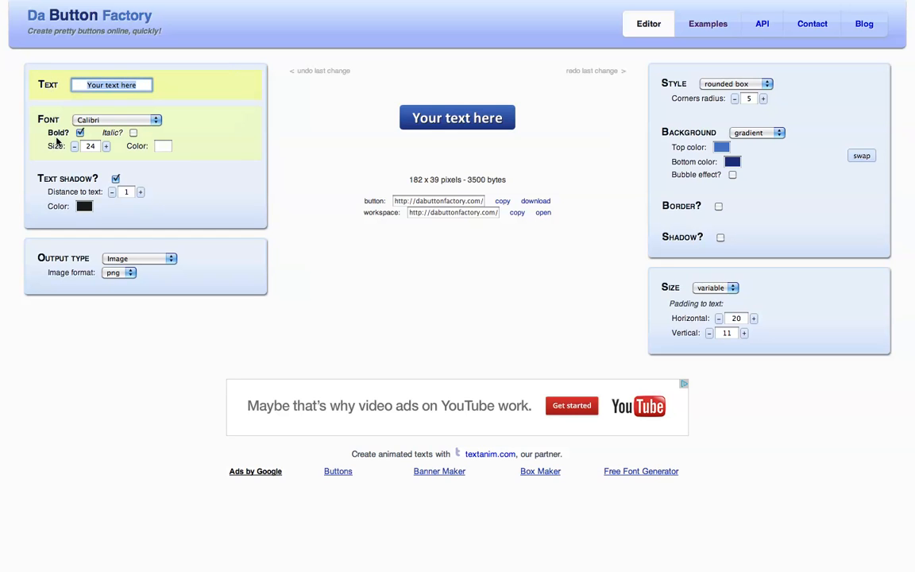
{"action": "left_click", "coordinate": [95, 84]}
{"action": "left_click_drag", "start_coordinate": [83, 84], "coordinate": [167, 89]}
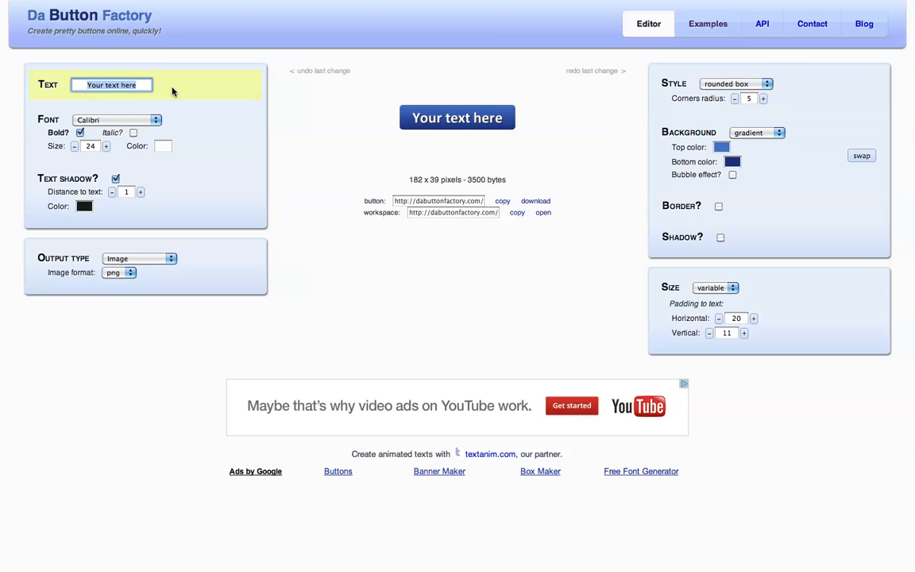
{"action": "type", "text": "ACCESS NOW!"}
{"action": "key", "text": "Tab"}
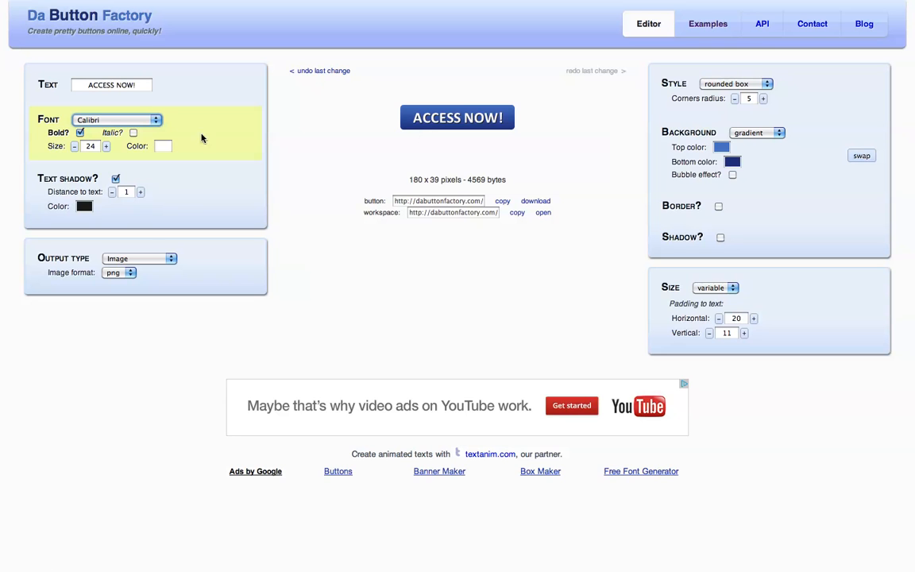
Step: Set the button text's font to SF Arch Rival and its size to 36
{"action": "left_click", "coordinate": [140, 121]}
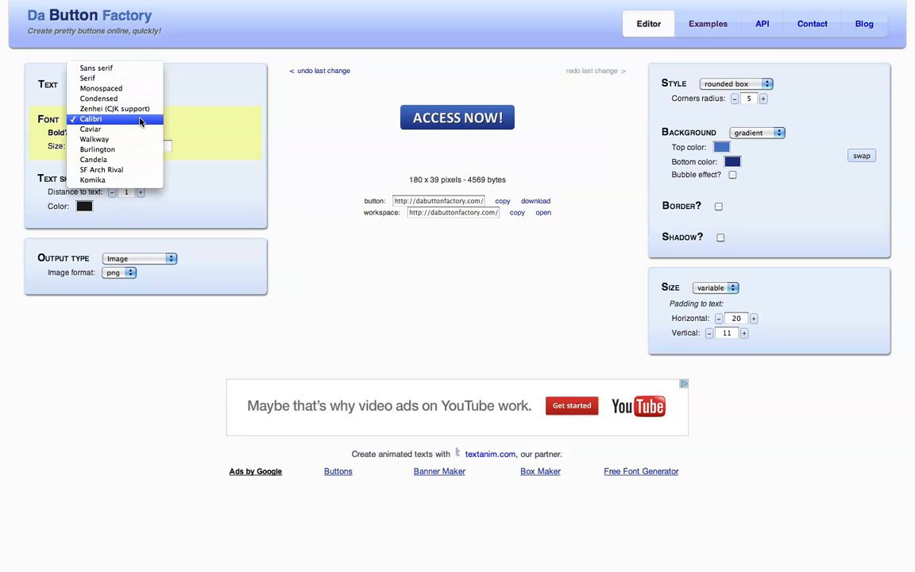
{"action": "left_click", "coordinate": [132, 170]}
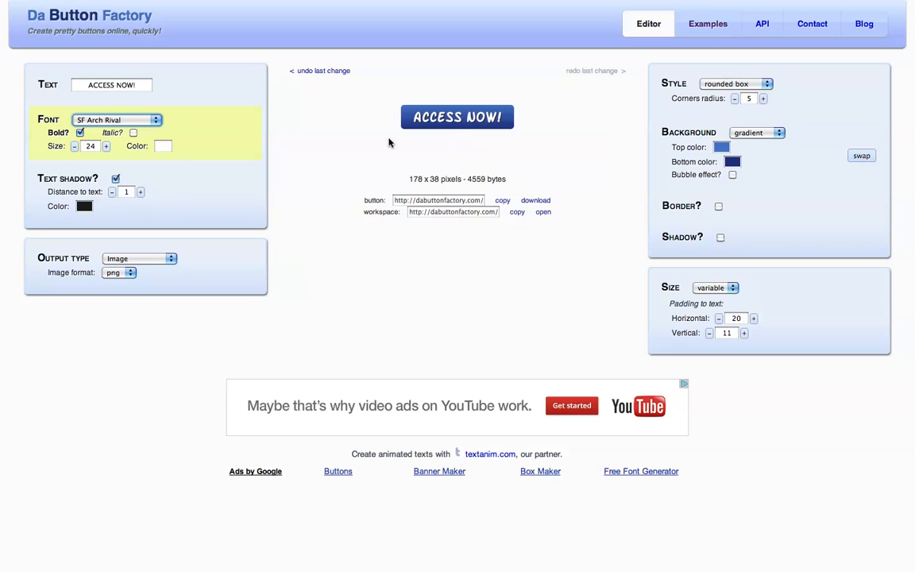
{"action": "double_click", "coordinate": [106, 147]}
{"action": "triple_click", "coordinate": [106, 148]}
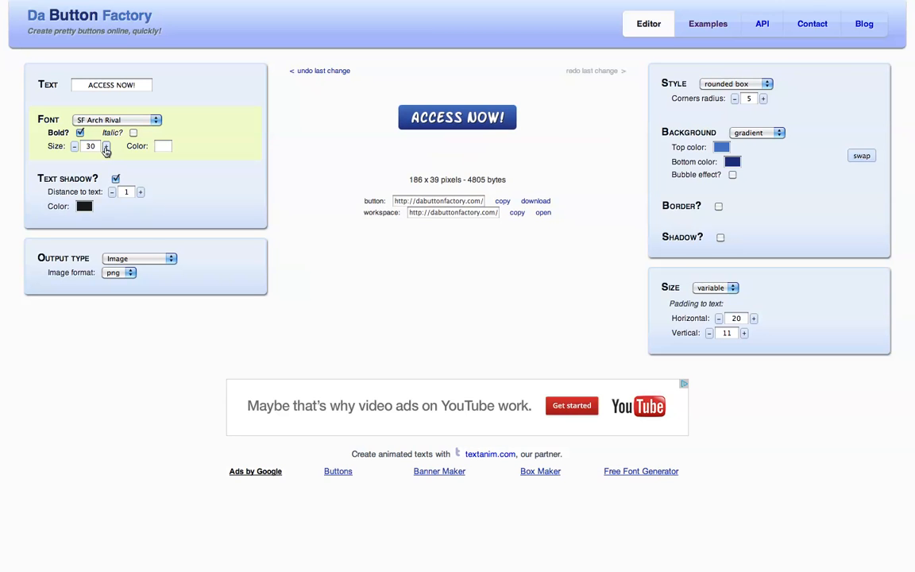
{"action": "triple_click", "coordinate": [106, 149]}
{"action": "left_click", "coordinate": [106, 149]}
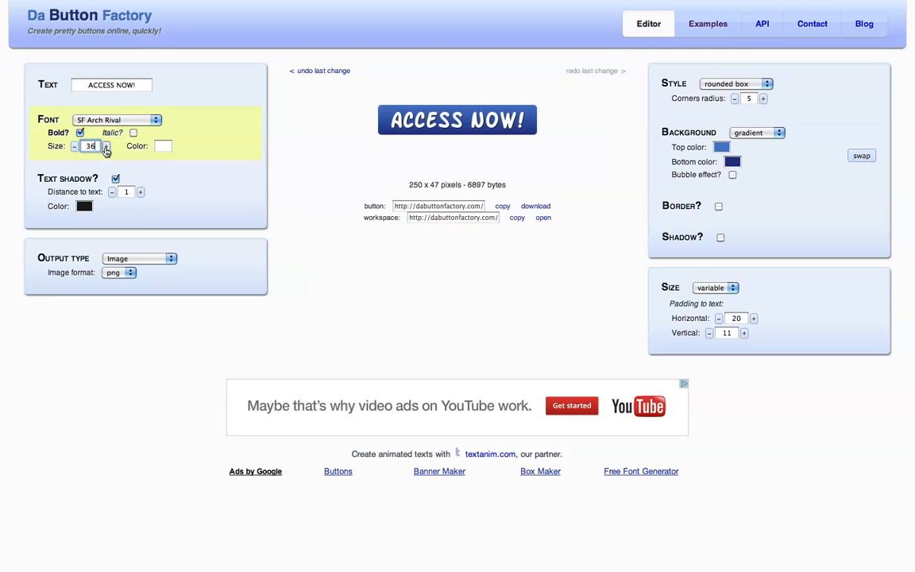
Step: Change the font color to bright magenta and set the text shadow's distance to 3
{"action": "left_click", "coordinate": [165, 149]}
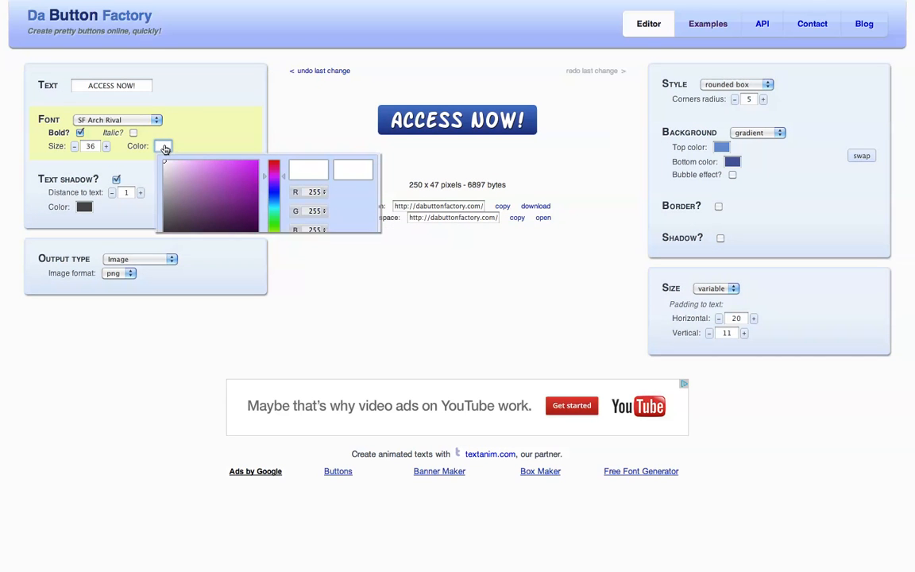
{"action": "left_click", "coordinate": [274, 170]}
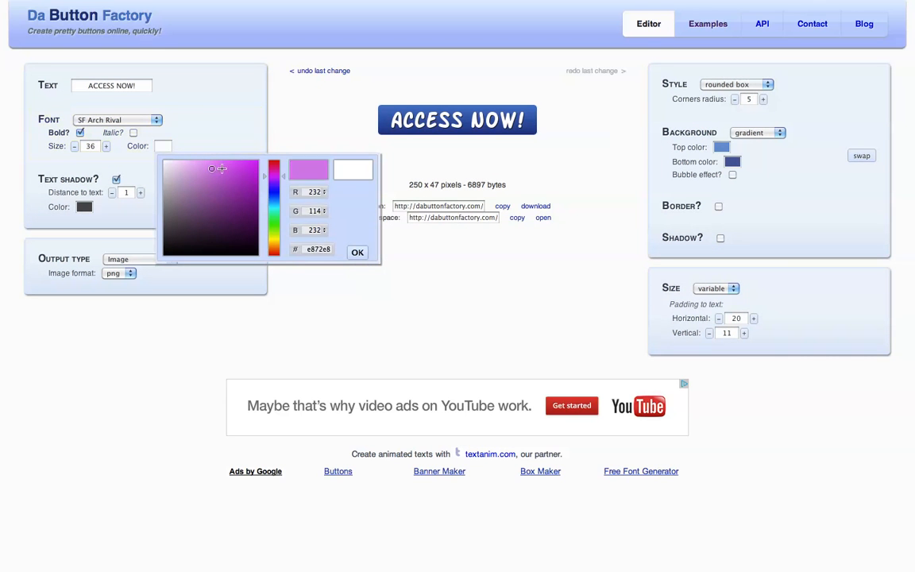
{"action": "left_click", "coordinate": [276, 143]}
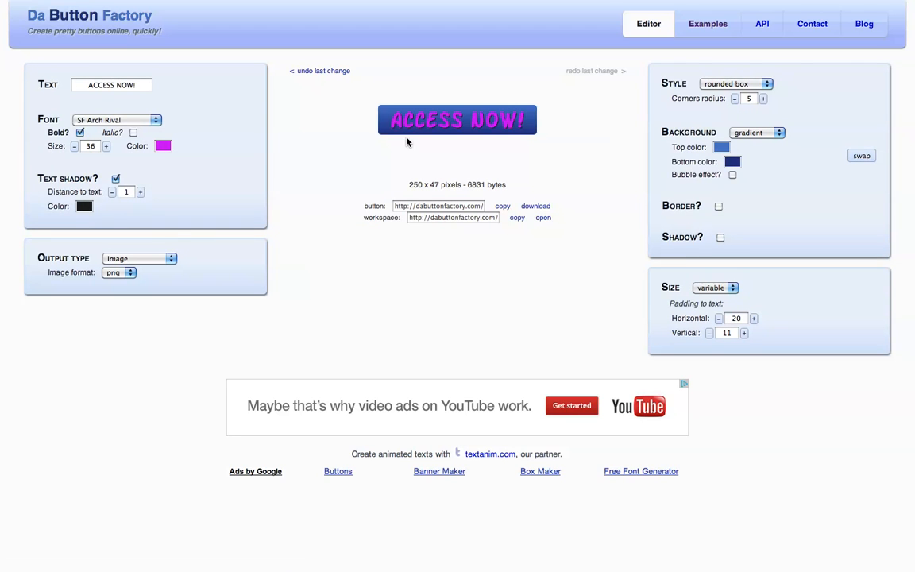
{"action": "left_click", "coordinate": [140, 191]}
{"action": "left_click", "coordinate": [141, 192]}
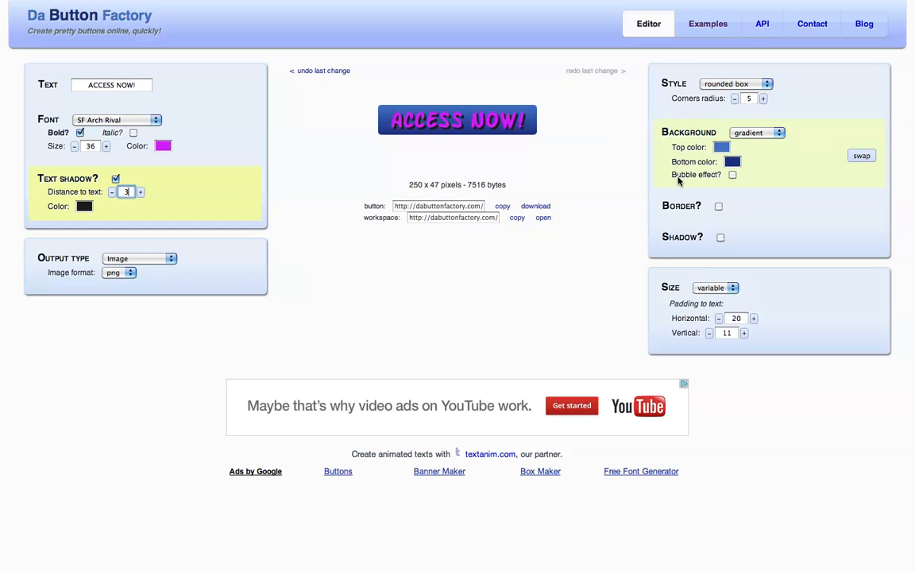
Step: Try the rectangular box style, and set the button's style to round box
{"action": "left_click", "coordinate": [704, 84]}
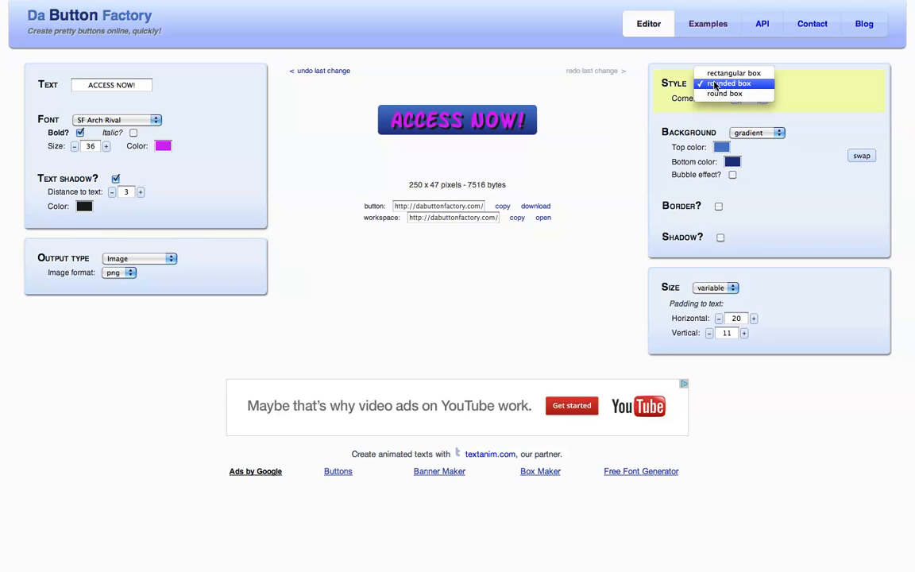
{"action": "left_click", "coordinate": [714, 93]}
{"action": "left_click", "coordinate": [711, 83]}
{"action": "left_click", "coordinate": [714, 64]}
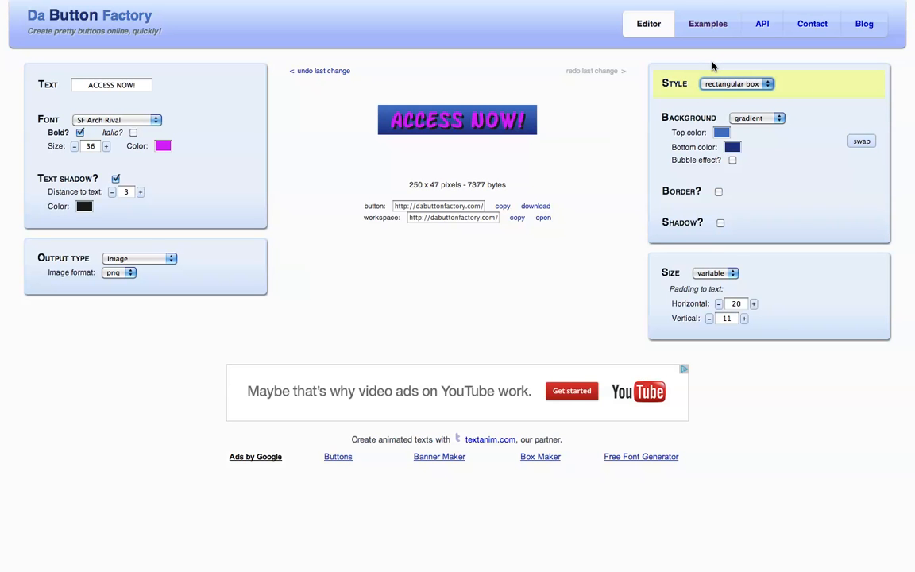
{"action": "left_click", "coordinate": [719, 84]}
{"action": "left_click", "coordinate": [717, 104]}
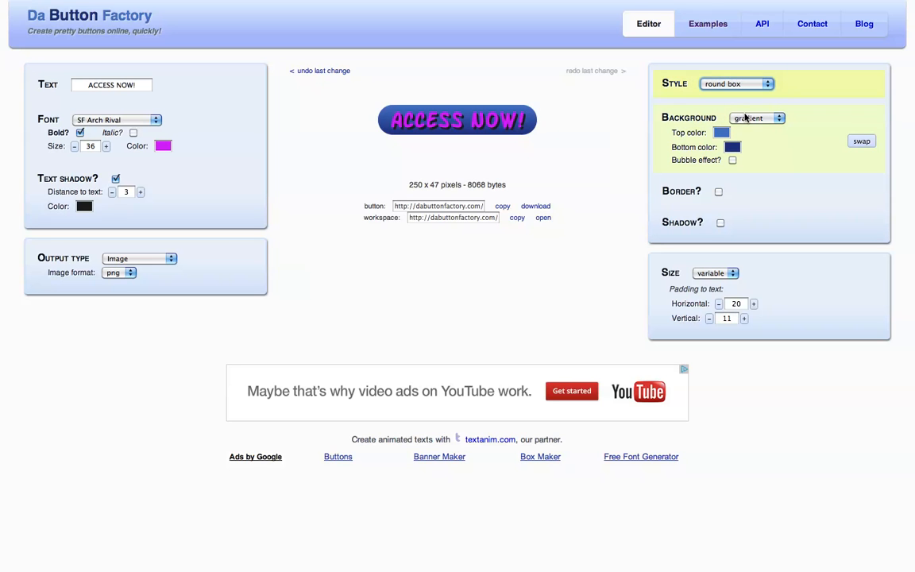
Step: Switch the button background to two colors and set its top color to bright magenta (#ee00fa)
{"action": "left_click", "coordinate": [746, 117]}
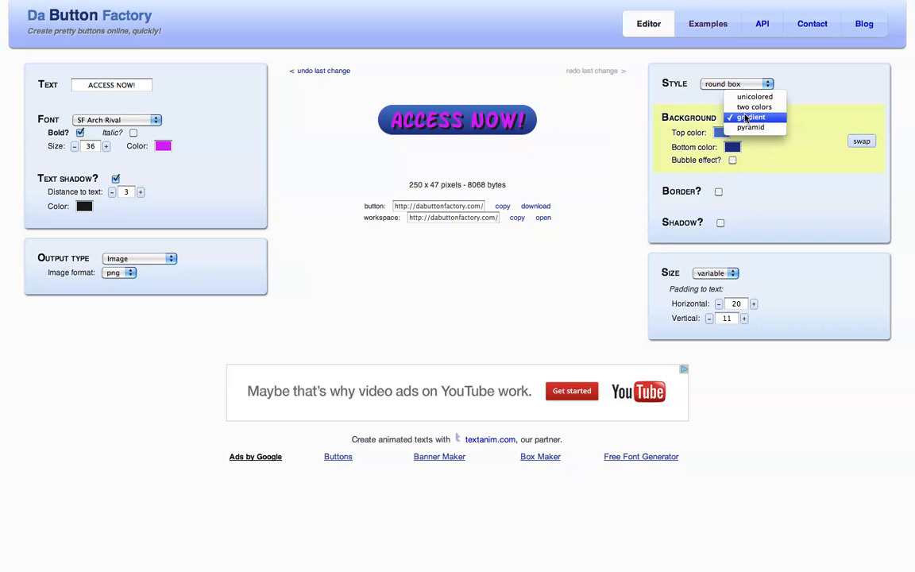
{"action": "left_click", "coordinate": [751, 107]}
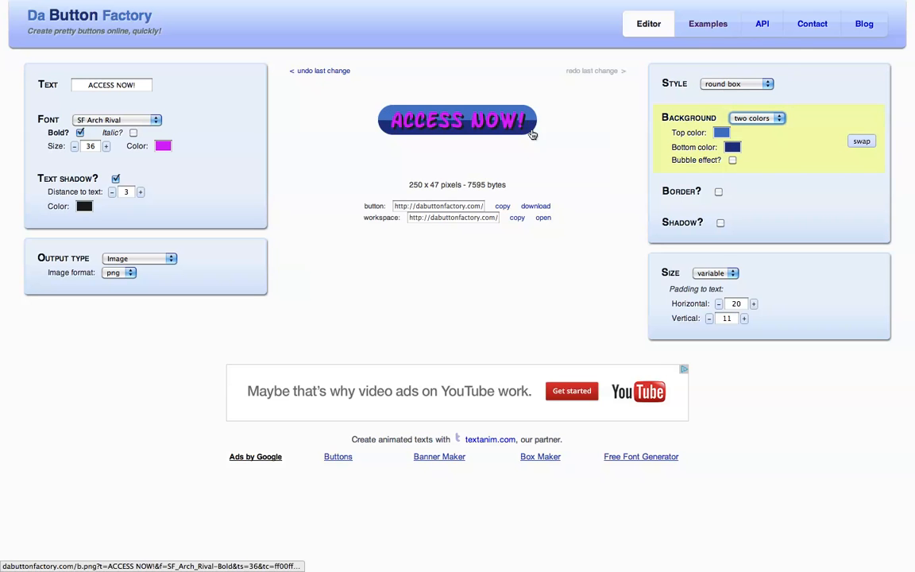
{"action": "left_click", "coordinate": [723, 133]}
{"action": "left_click", "coordinate": [623, 167]}
{"action": "left_click_drag", "start_coordinate": [554, 150], "coordinate": [610, 150]}
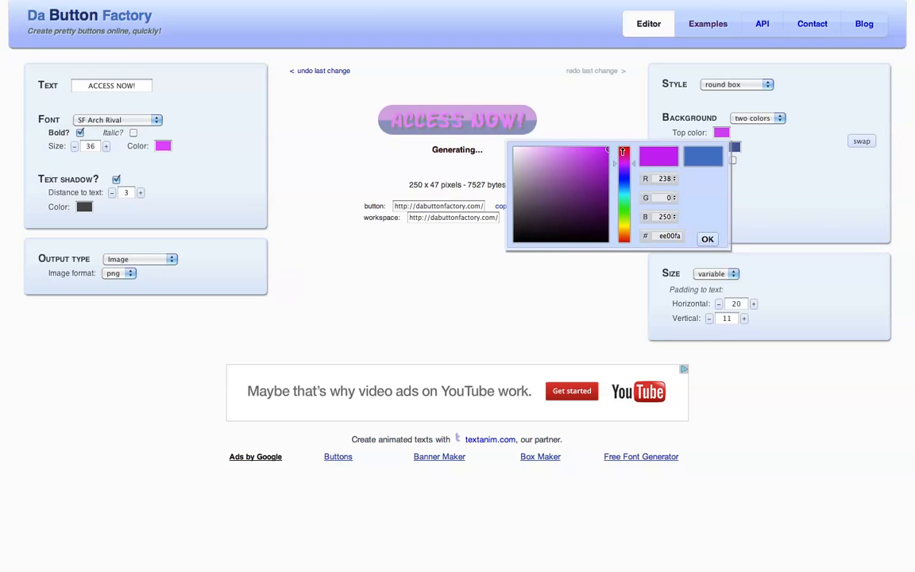
{"action": "left_click", "coordinate": [589, 110]}
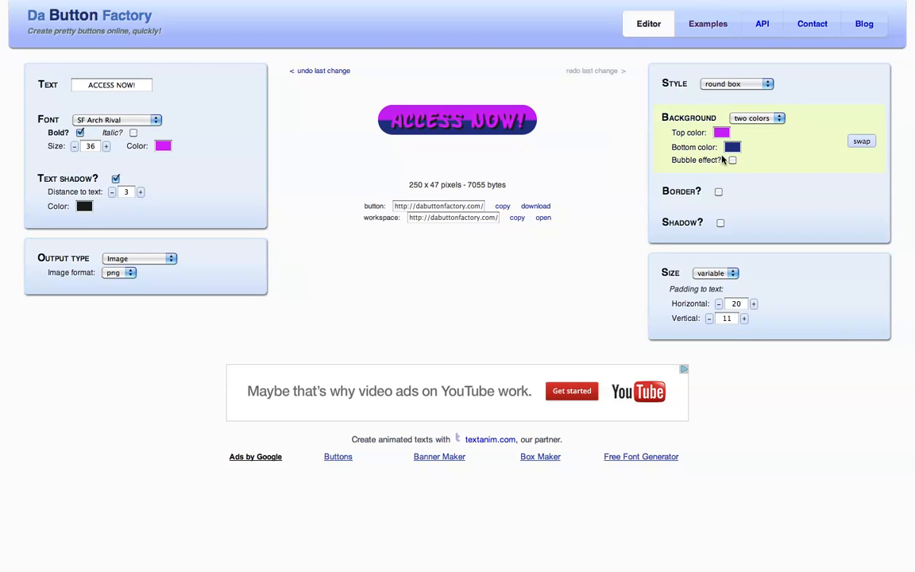
Step: Set the background's bottom color to dark purple (#7d1776) and switch the background type to gradient
{"action": "left_click", "coordinate": [734, 150]}
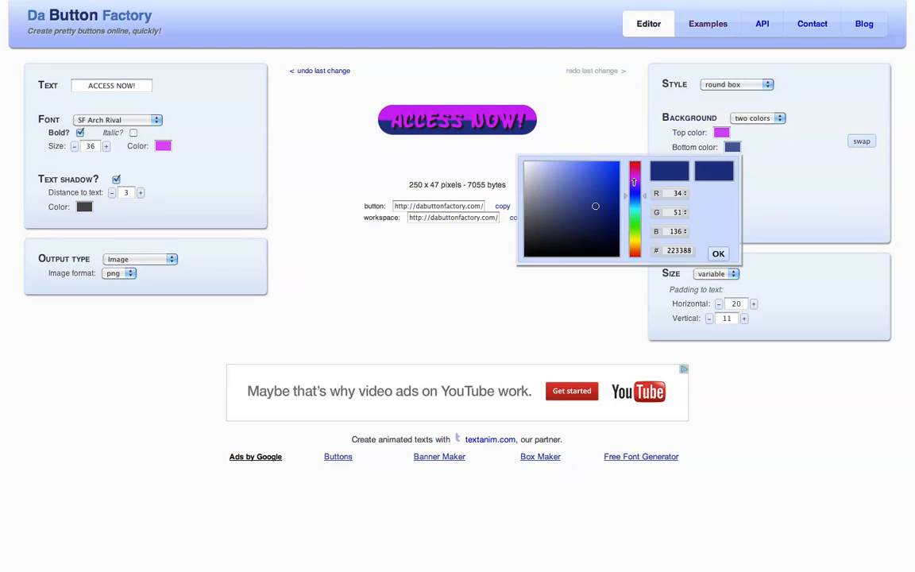
{"action": "left_click", "coordinate": [634, 180]}
{"action": "left_click", "coordinate": [604, 208]}
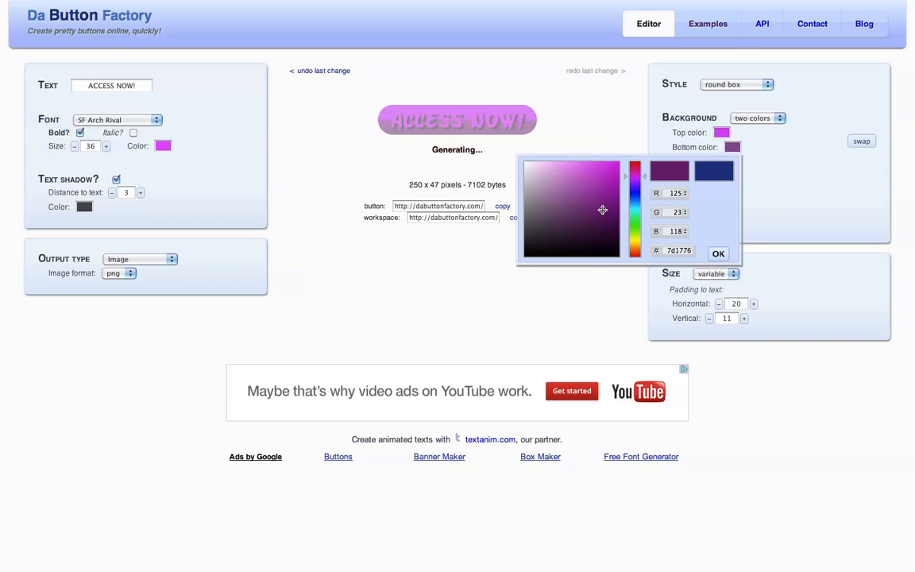
{"action": "left_click", "coordinate": [592, 120]}
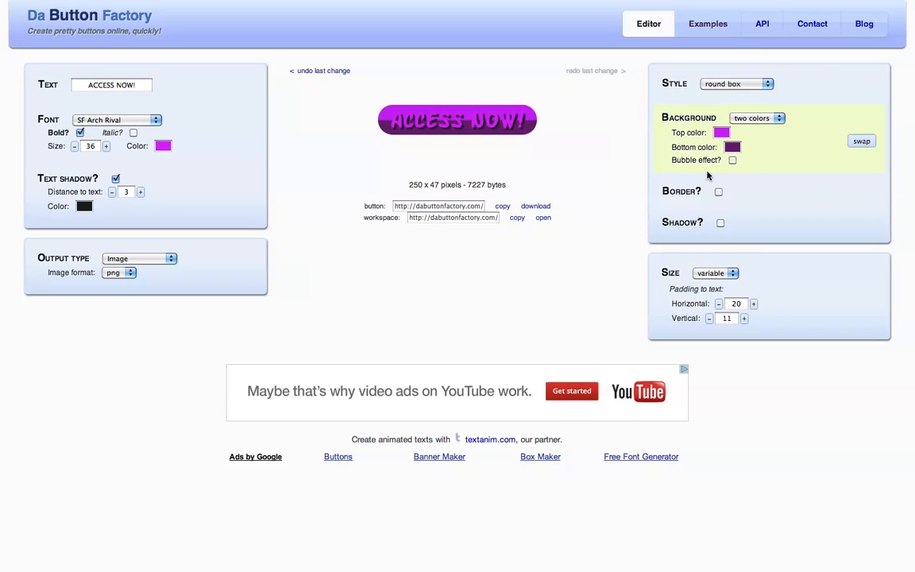
{"action": "left_click", "coordinate": [757, 118]}
{"action": "left_click", "coordinate": [751, 128]}
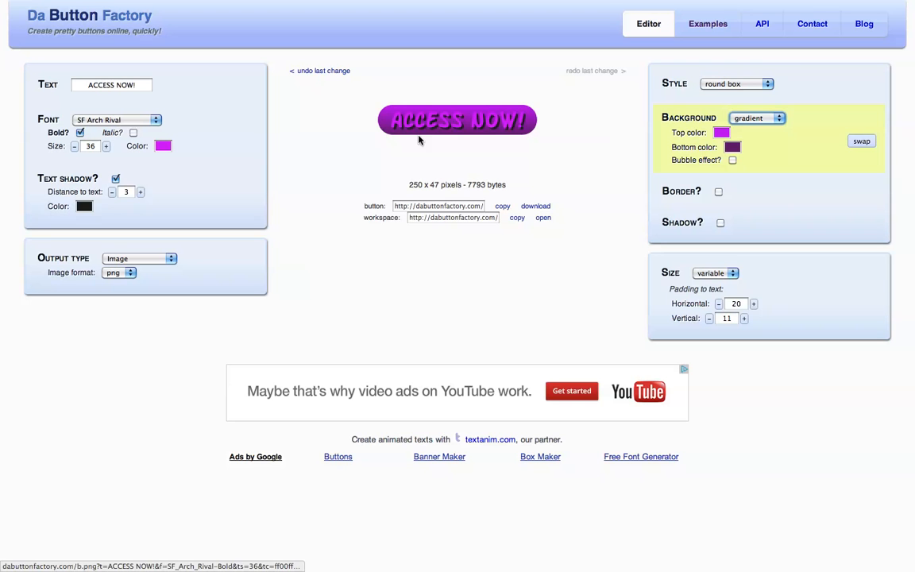
Step: Set the button text's font color to near-white (#fafafa)
{"action": "left_click", "coordinate": [165, 147]}
{"action": "left_click", "coordinate": [162, 163]}
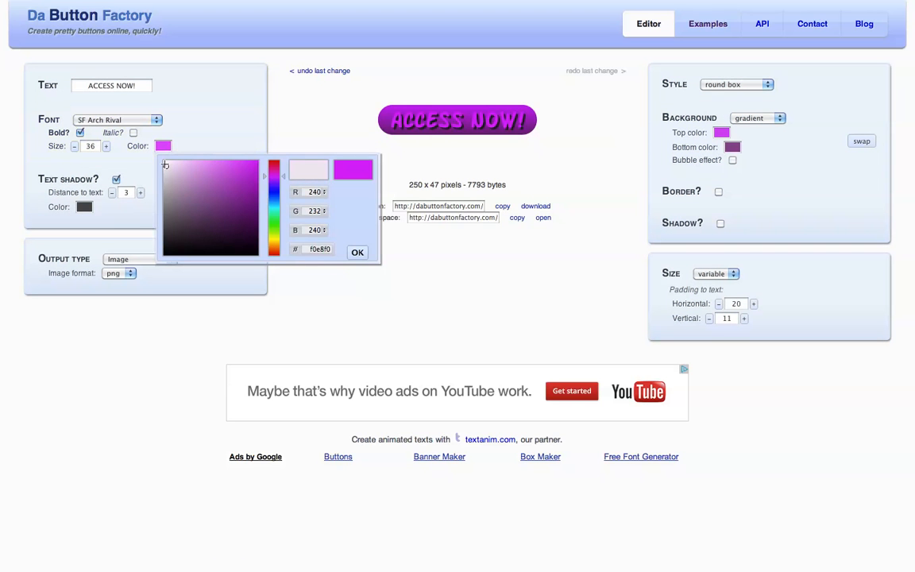
{"action": "left_click", "coordinate": [229, 126]}
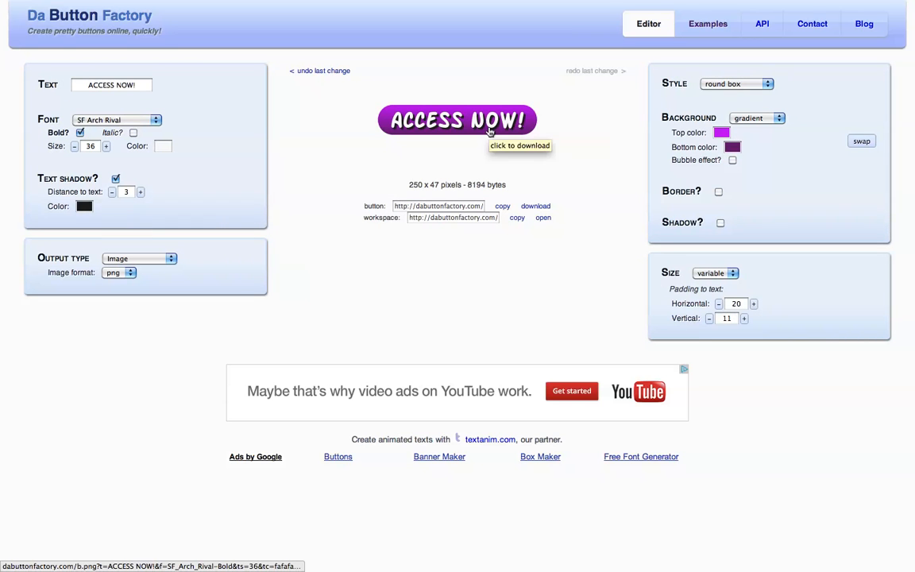
Step: Add a border of size 6 to the button in light gray (#e0e0e0)
{"action": "left_click", "coordinate": [719, 191]}
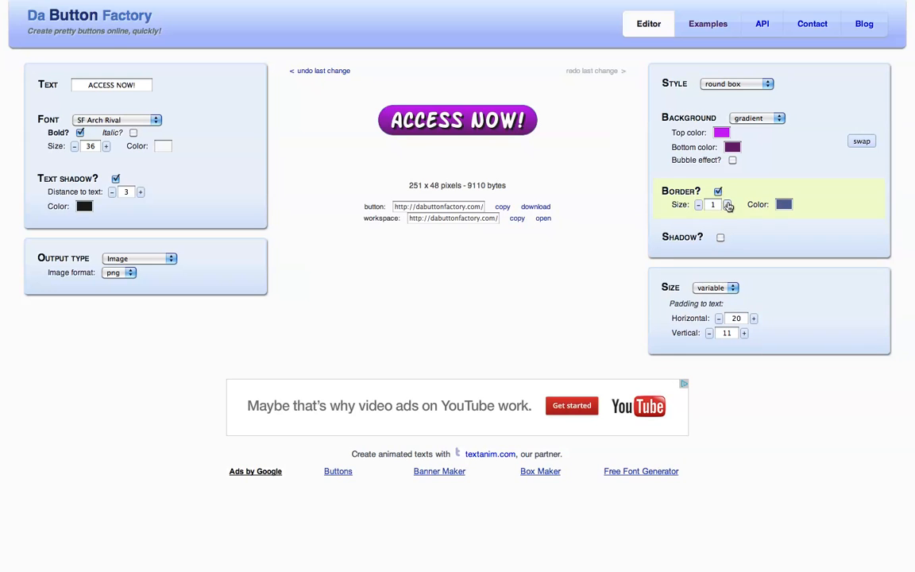
{"action": "left_click", "coordinate": [729, 205]}
{"action": "left_click", "coordinate": [729, 206]}
{"action": "left_click", "coordinate": [728, 205]}
{"action": "left_click", "coordinate": [729, 206]}
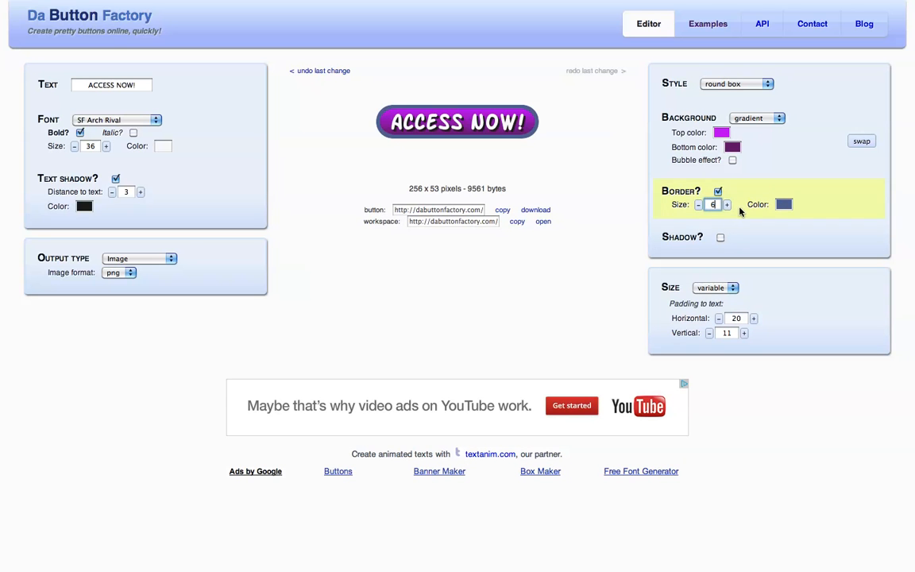
{"action": "left_click", "coordinate": [784, 204]}
{"action": "left_click_drag", "start_coordinate": [611, 238], "coordinate": [572, 232]}
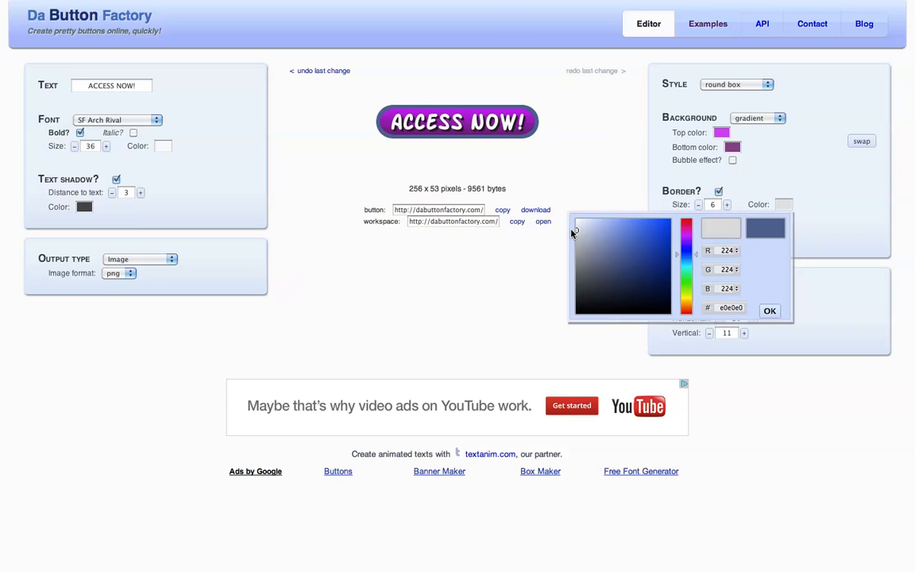
{"action": "left_click", "coordinate": [719, 180]}
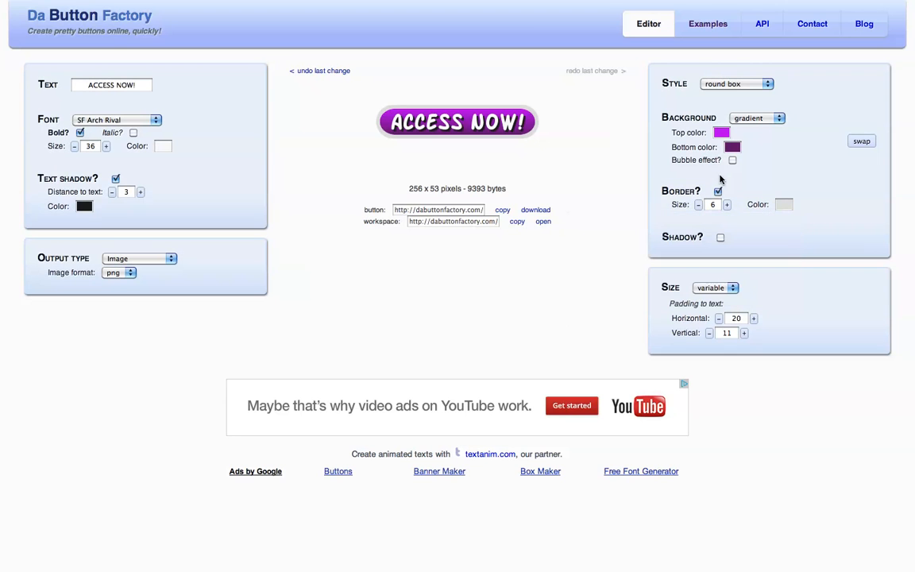
Step: Add a button shadow of size 3 oriented south, with the east/west direction set to none
{"action": "left_click", "coordinate": [721, 239]}
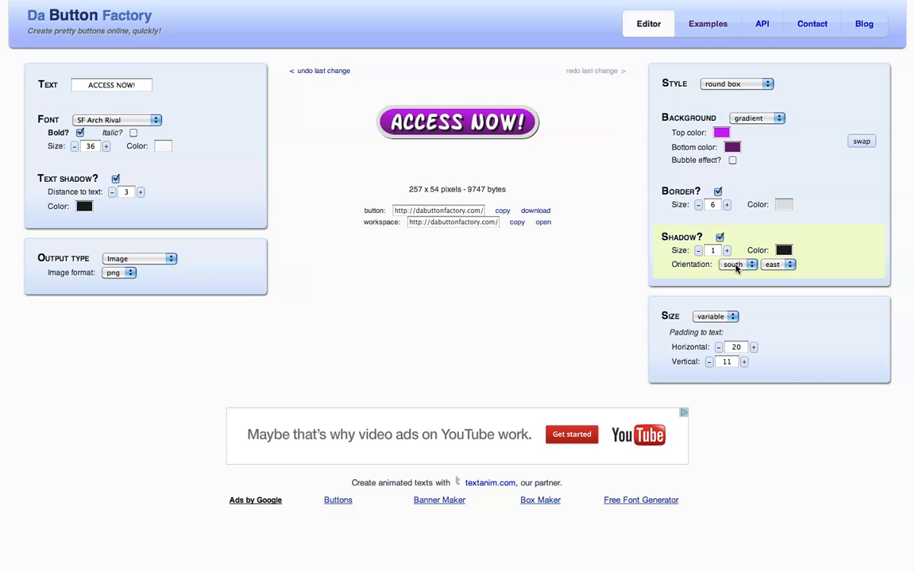
{"action": "left_click", "coordinate": [739, 265]}
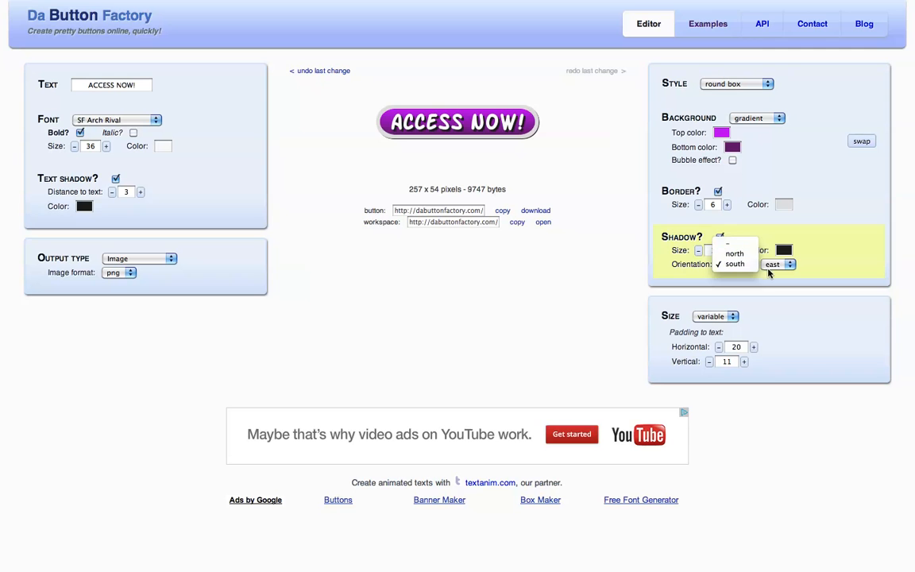
{"action": "left_click", "coordinate": [771, 267]}
{"action": "left_click", "coordinate": [774, 265]}
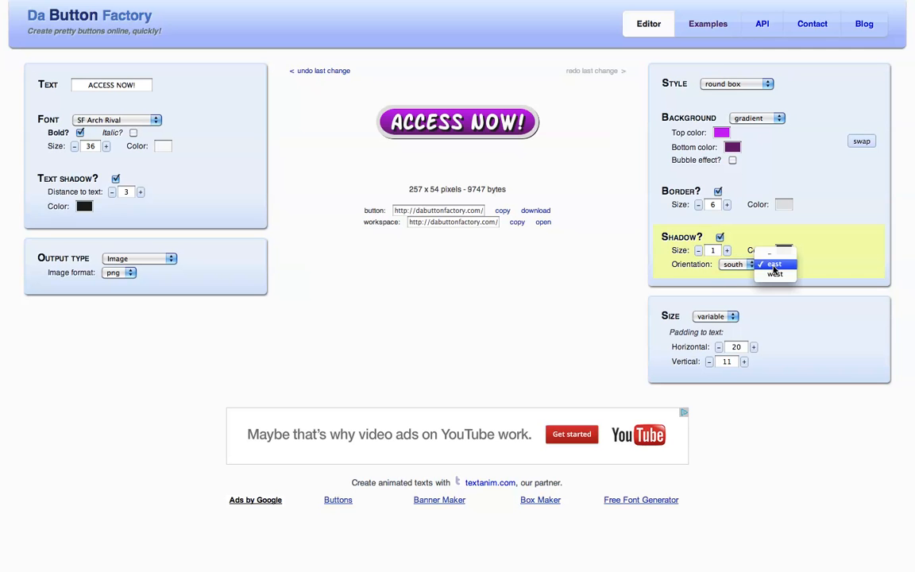
{"action": "left_click", "coordinate": [775, 264]}
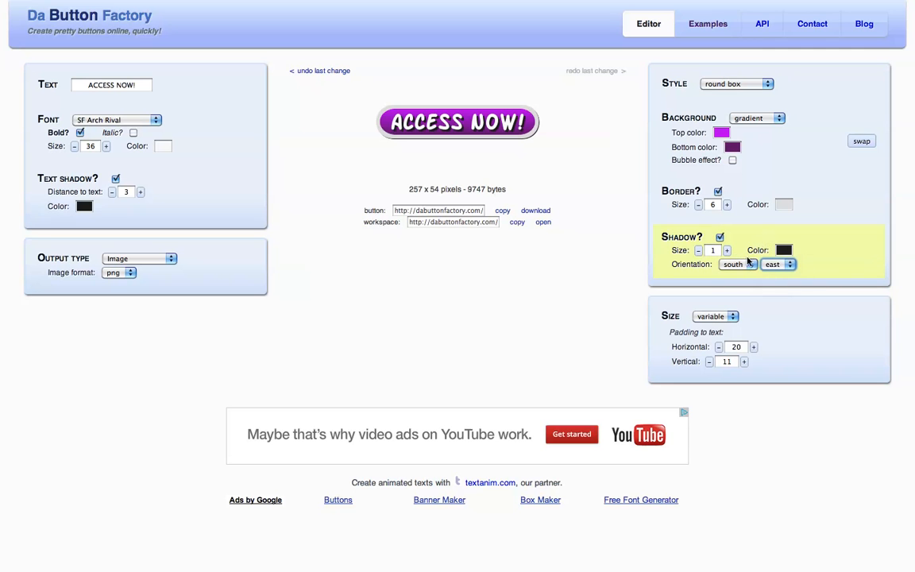
{"action": "left_click", "coordinate": [738, 265]}
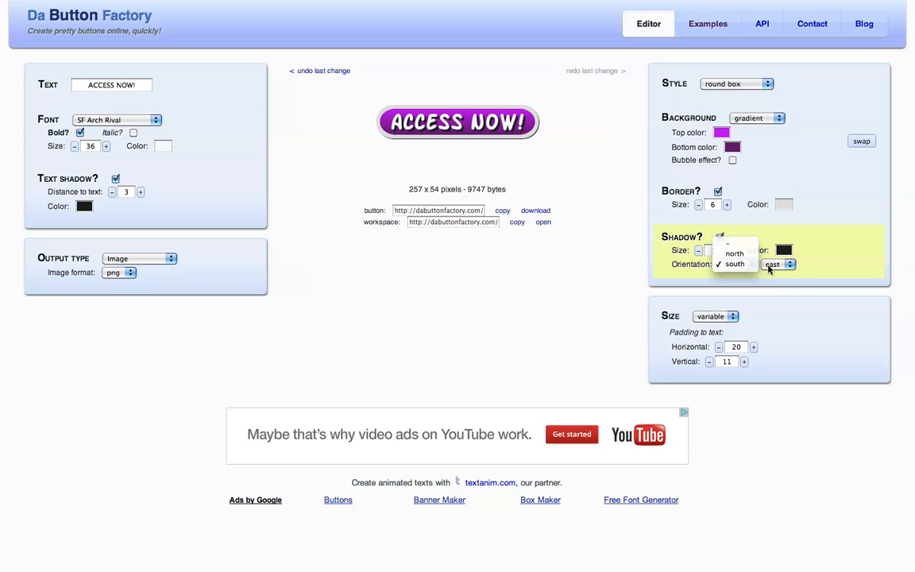
{"action": "left_click", "coordinate": [770, 267]}
{"action": "left_click", "coordinate": [771, 255]}
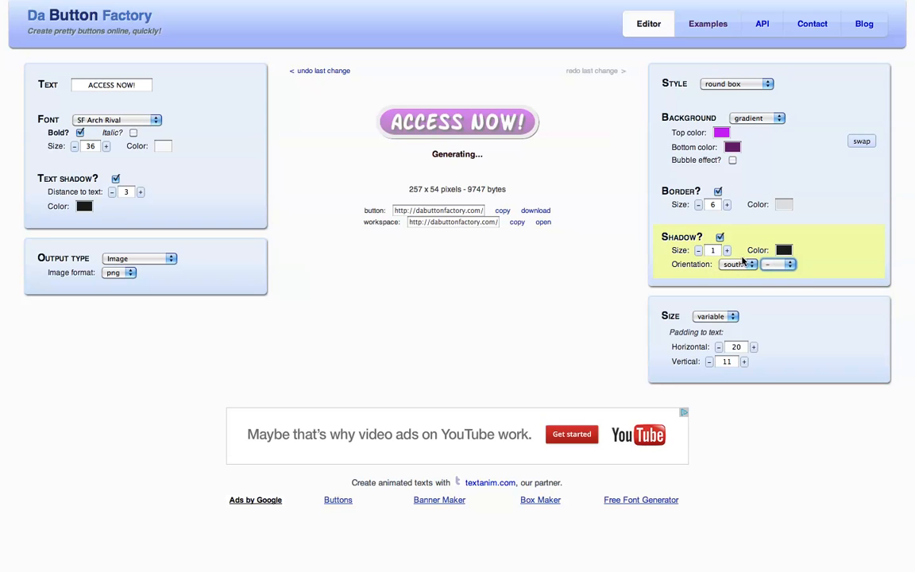
{"action": "left_click", "coordinate": [728, 251]}
{"action": "left_click", "coordinate": [728, 252]}
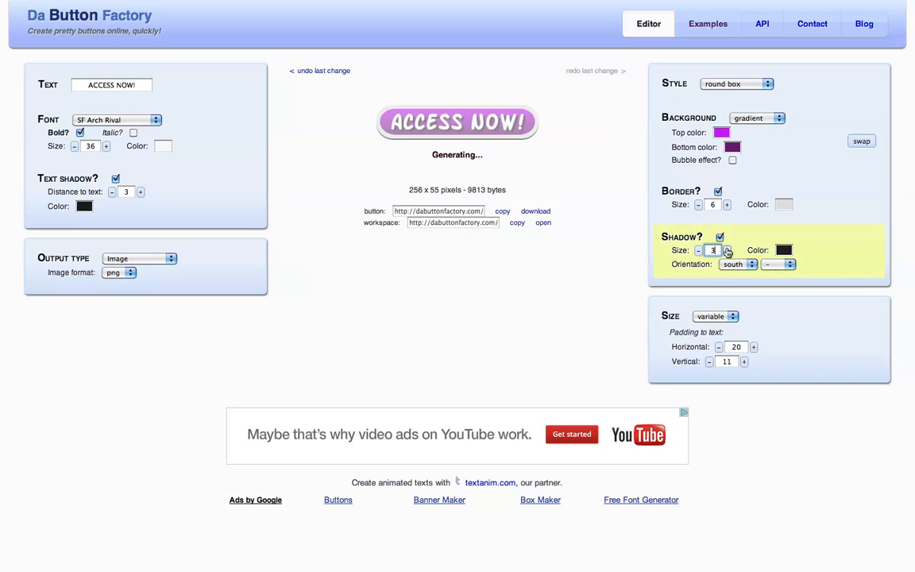
Step: Increase the button shadow's size to 6
{"action": "left_click", "coordinate": [728, 251]}
{"action": "left_click", "coordinate": [728, 251]}
{"action": "left_click", "coordinate": [728, 251]}
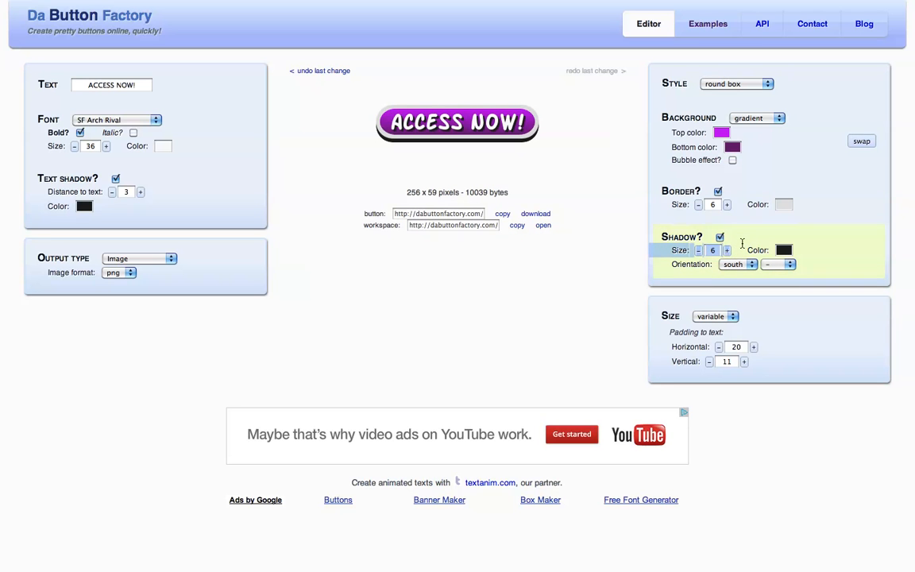
{"action": "left_click", "coordinate": [731, 221]}
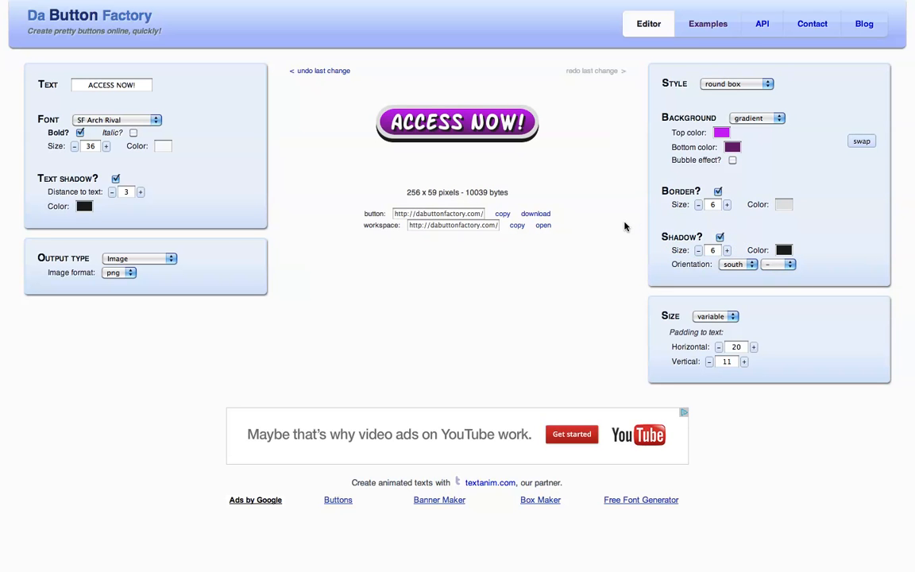
Step: Set the button shadow's color to gray (#b3b3b3) and the border size to 5
{"action": "left_click", "coordinate": [784, 251]}
{"action": "left_click_drag", "start_coordinate": [652, 294], "coordinate": [575, 297]}
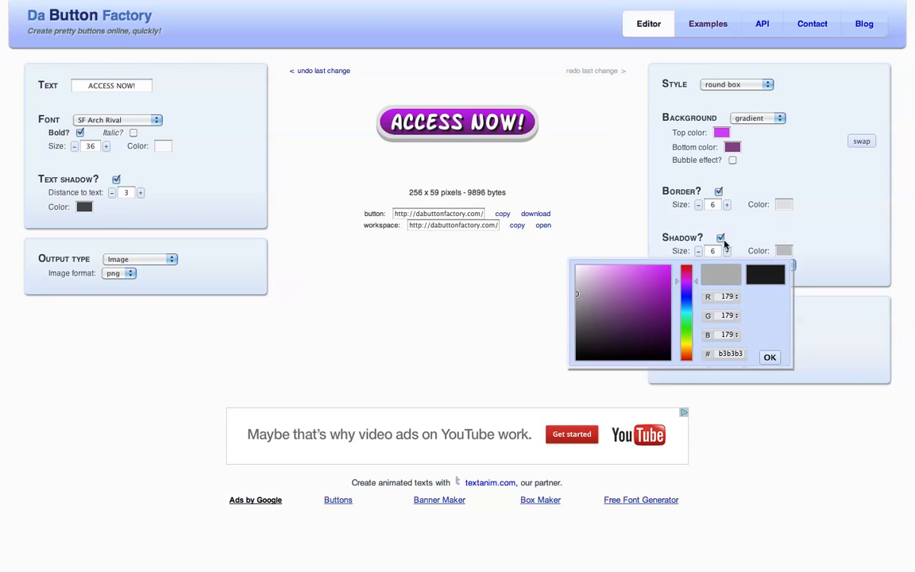
{"action": "left_click", "coordinate": [815, 210]}
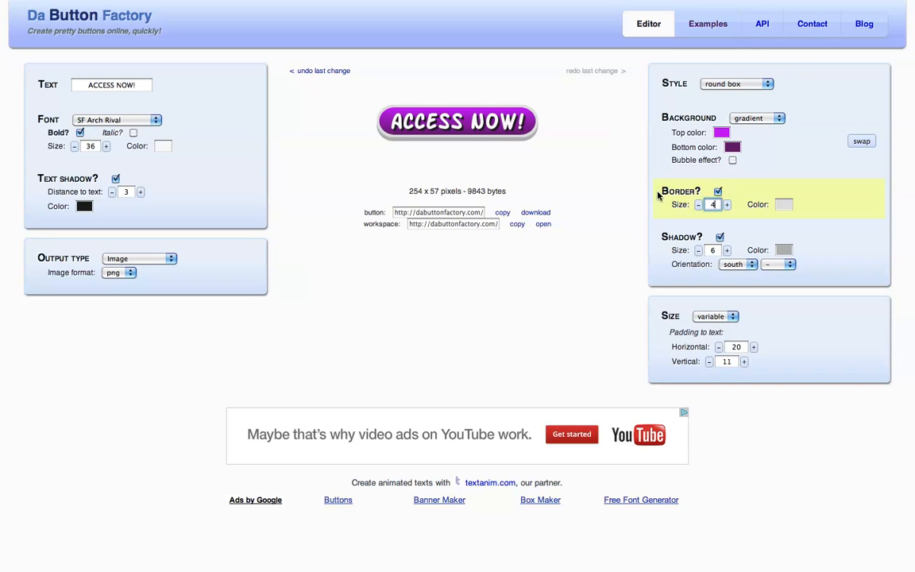
{"action": "left_click", "coordinate": [727, 205]}
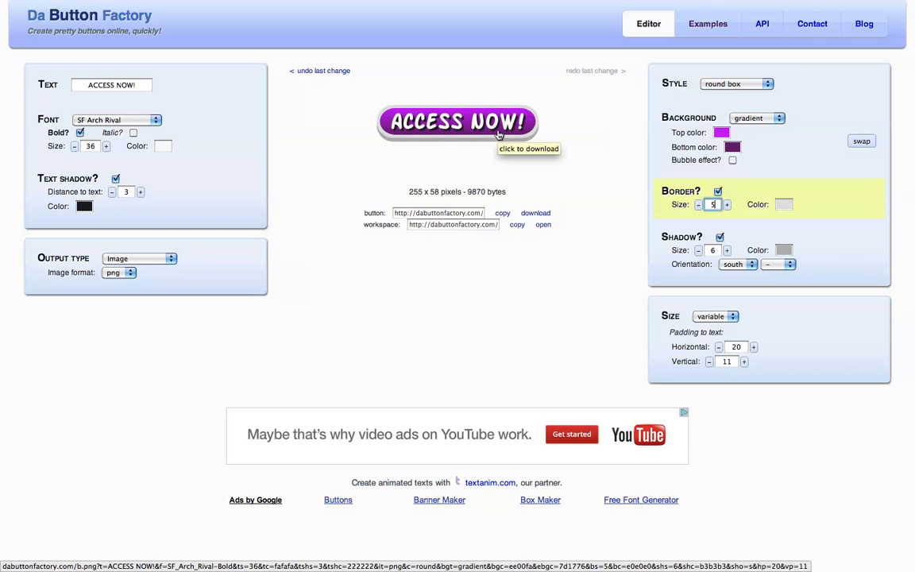
Step: Increase the padding around the button text to 21 vertically and 27 horizontally
{"action": "double_click", "coordinate": [744, 361]}
{"action": "triple_click", "coordinate": [744, 362]}
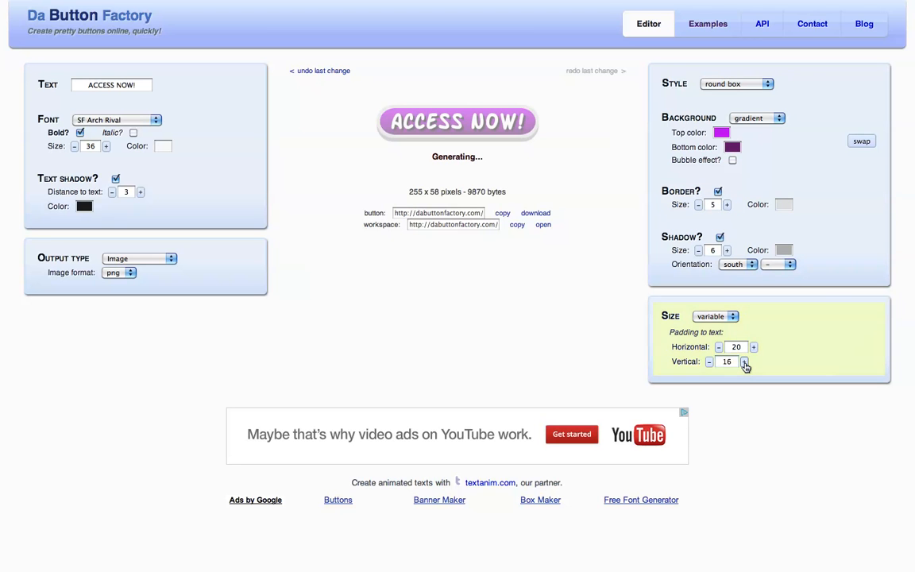
{"action": "left_click", "coordinate": [745, 362]}
{"action": "double_click", "coordinate": [745, 362]}
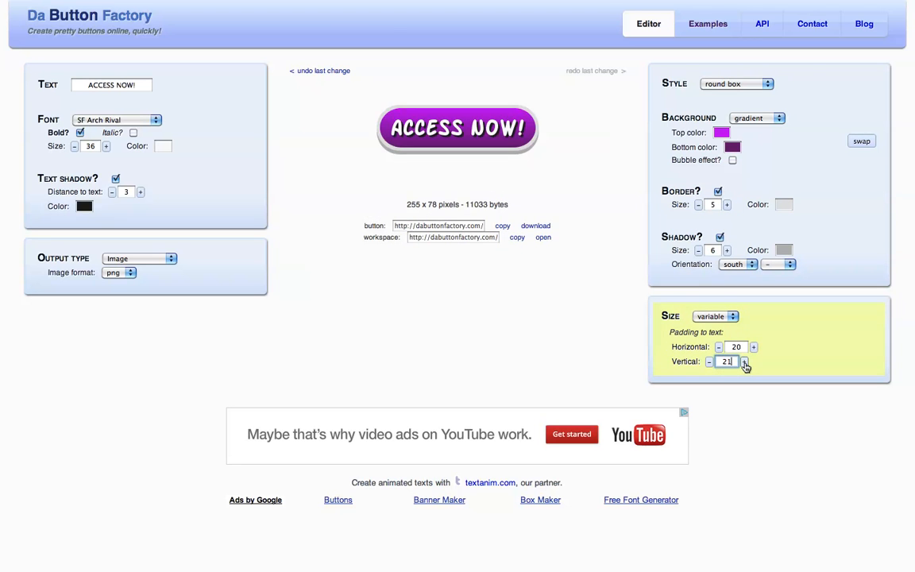
{"action": "left_click", "coordinate": [755, 348]}
{"action": "double_click", "coordinate": [755, 348]}
{"action": "double_click", "coordinate": [754, 348]}
{"action": "double_click", "coordinate": [755, 348]}
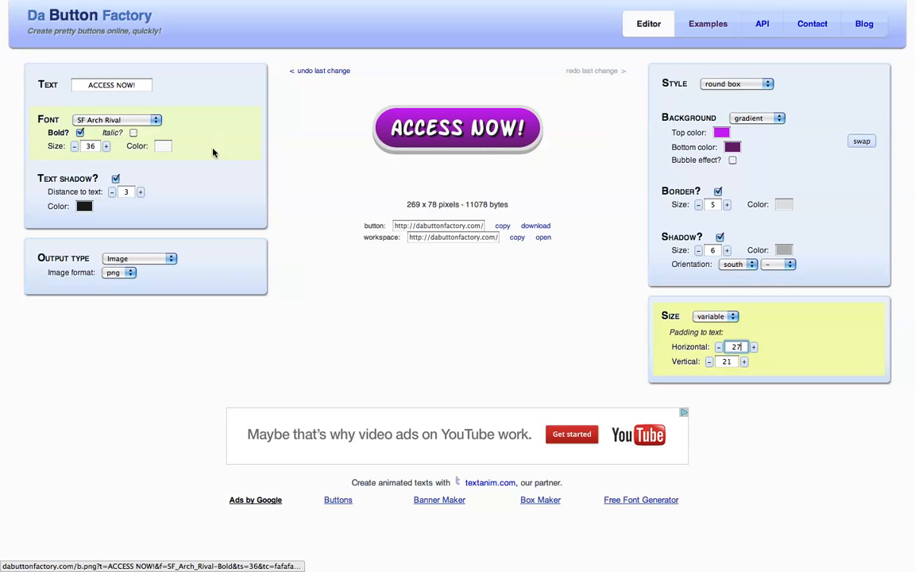
Step: Try the Caviar and Walkway fonts on the button text, and set the font to Sans serif
{"action": "left_click", "coordinate": [149, 120]}
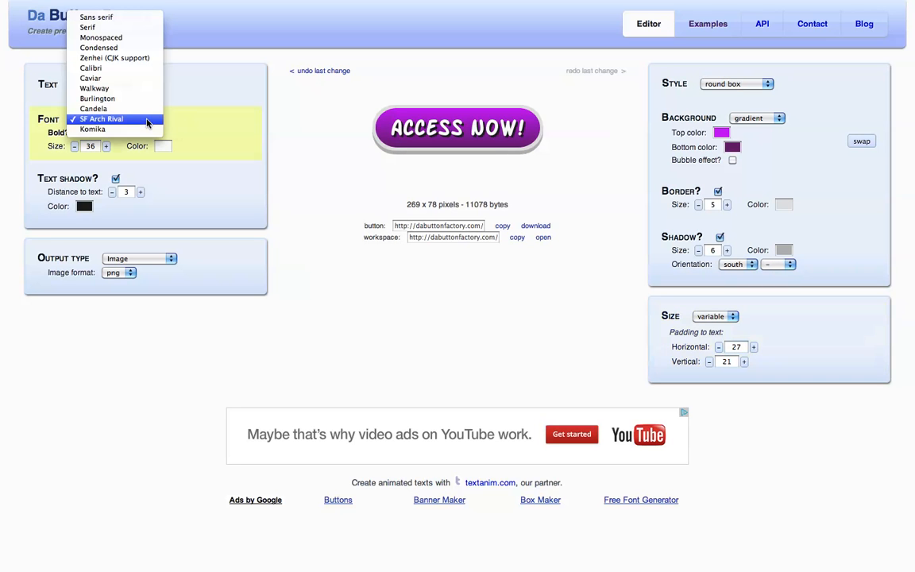
{"action": "left_click", "coordinate": [136, 77]}
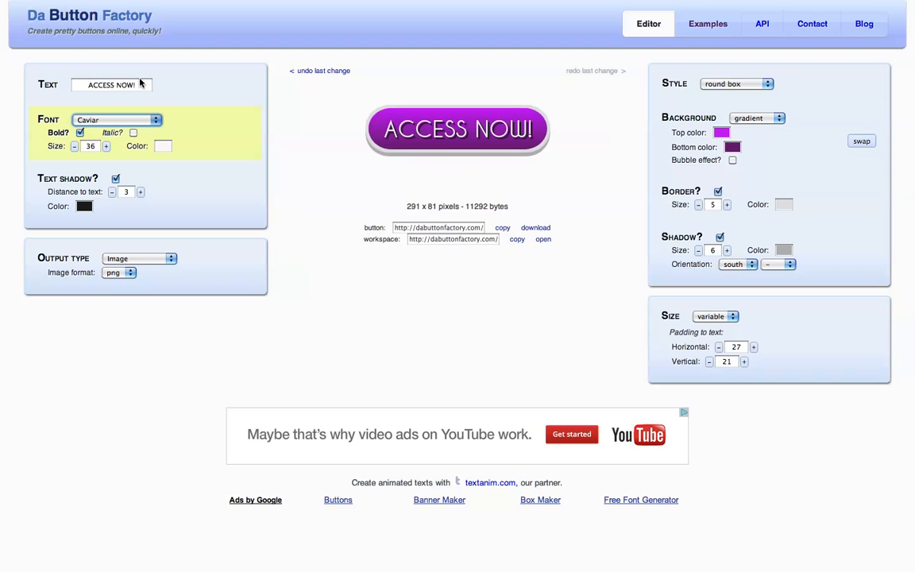
{"action": "left_click", "coordinate": [127, 119]}
{"action": "left_click", "coordinate": [137, 130]}
{"action": "left_click", "coordinate": [147, 120]}
{"action": "left_click", "coordinate": [136, 49]}
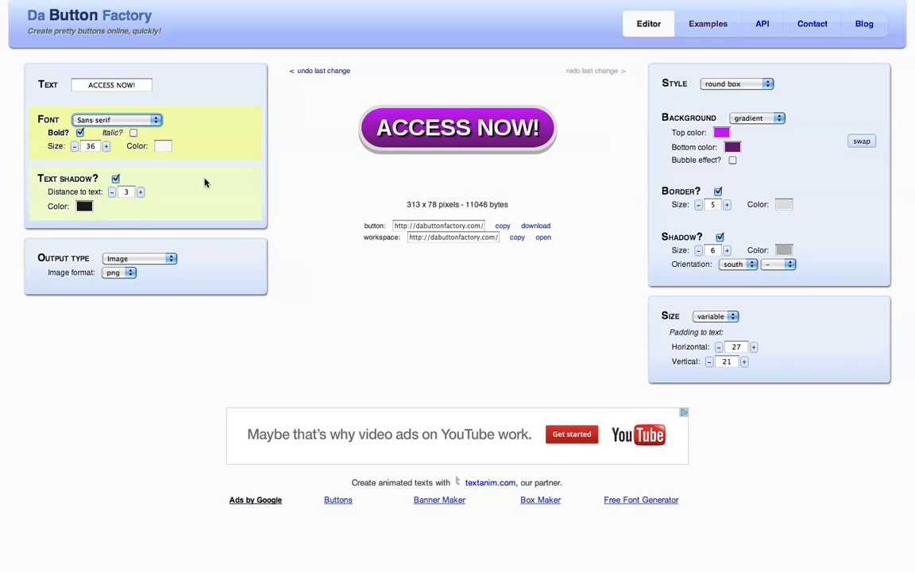
Step: Change the text shadow's color to dark purple and set its distance to the text to 4
{"action": "left_click", "coordinate": [84, 207]}
{"action": "left_click", "coordinate": [156, 281]}
{"action": "left_click", "coordinate": [287, 185]}
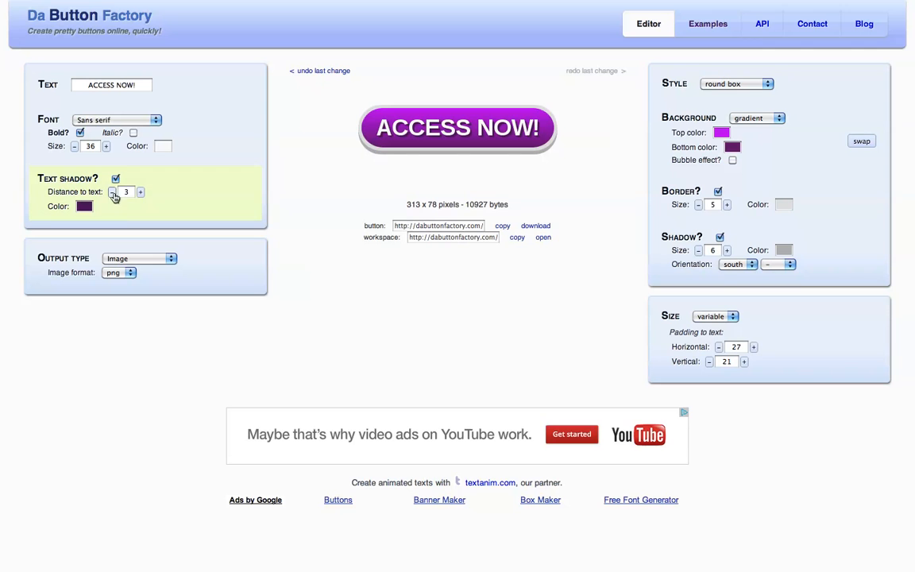
{"action": "left_click", "coordinate": [140, 192]}
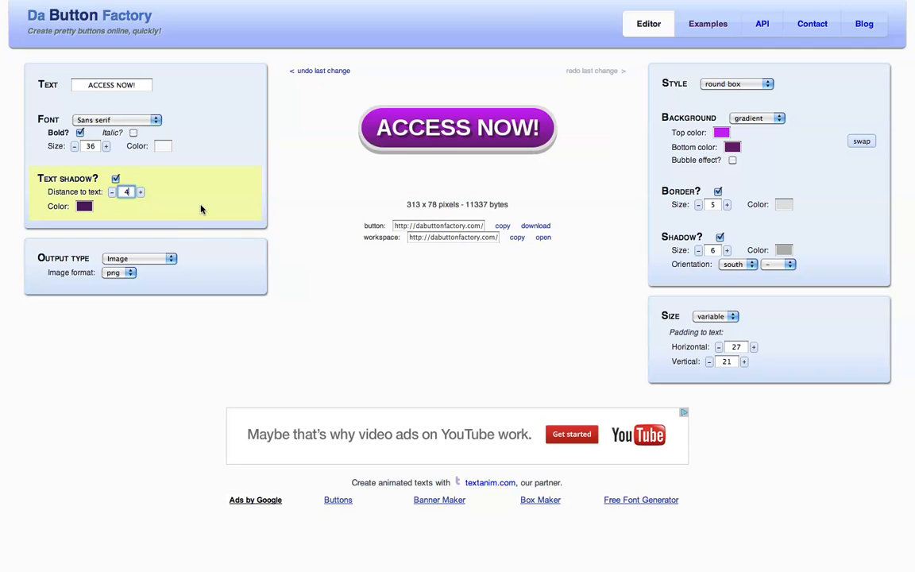